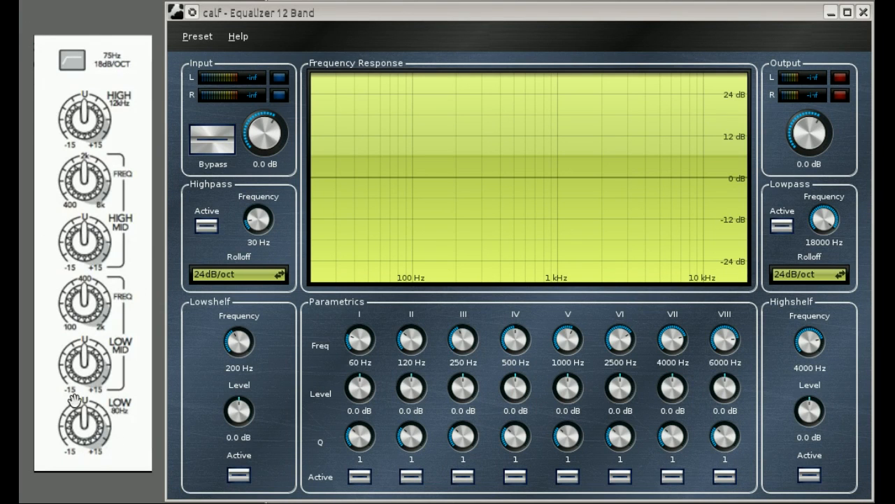
left_click(232, 23)
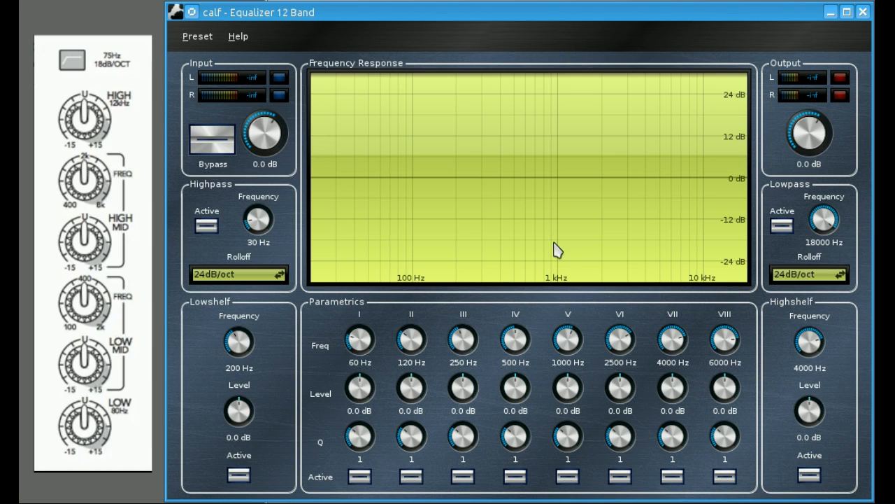
left_click(43, 184)
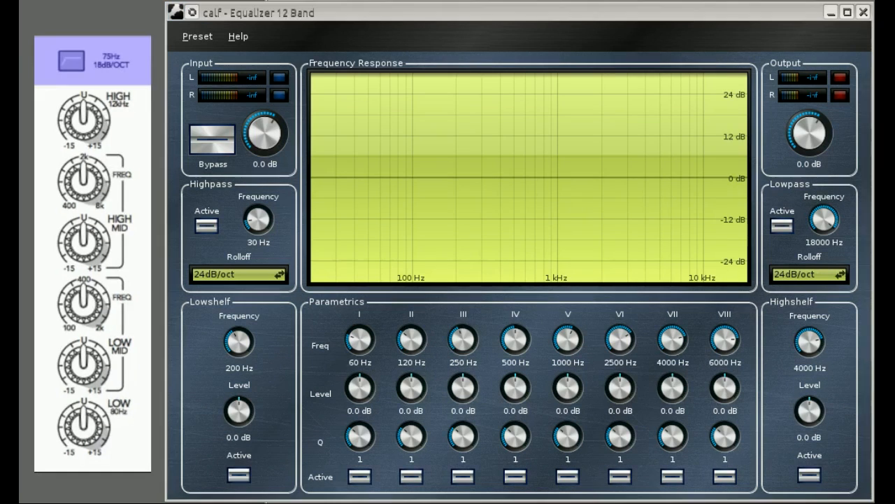
left_click(226, 194)
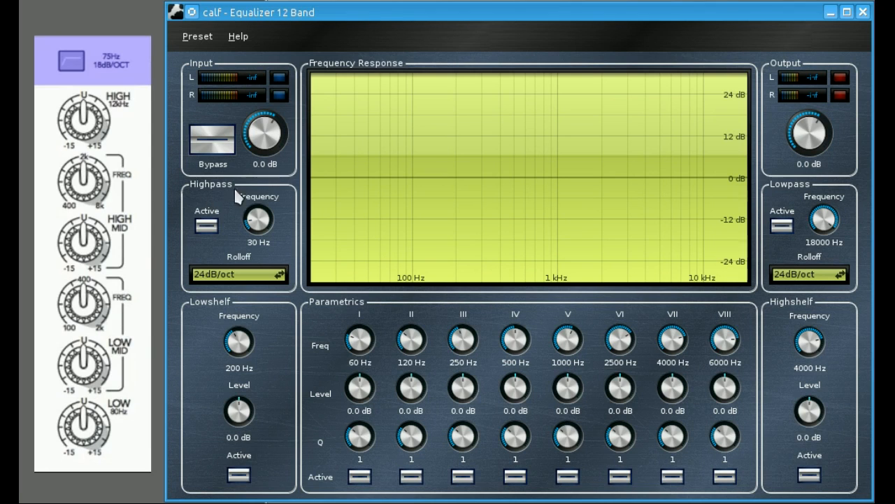
Activate the highpass filter with a 24dB/oct rolloff and set its frequency to about 75.8 Hz.
left_click(249, 281)
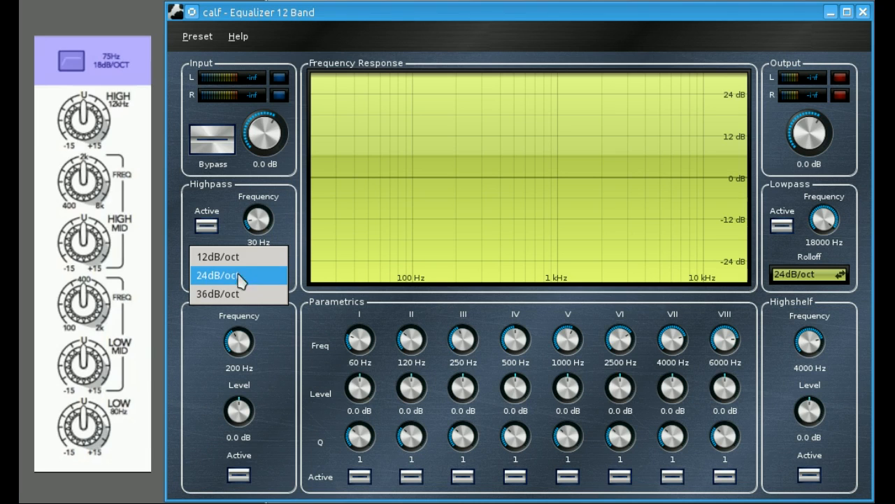
left_click(245, 281)
left_click(207, 225)
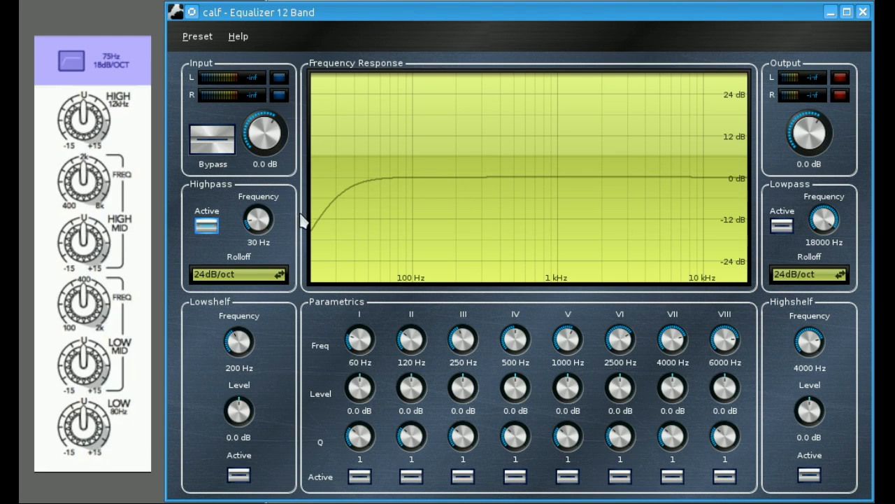
scroll(257, 219, "up", 10)
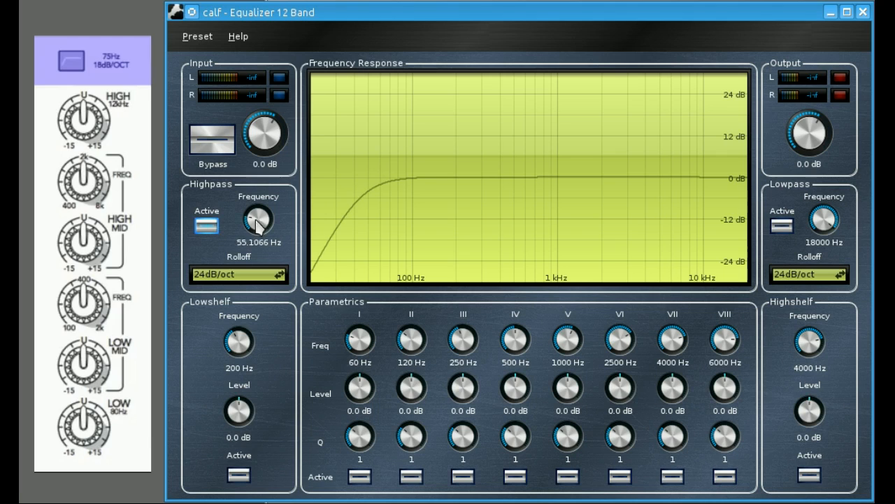
scroll(257, 220, "up", 2)
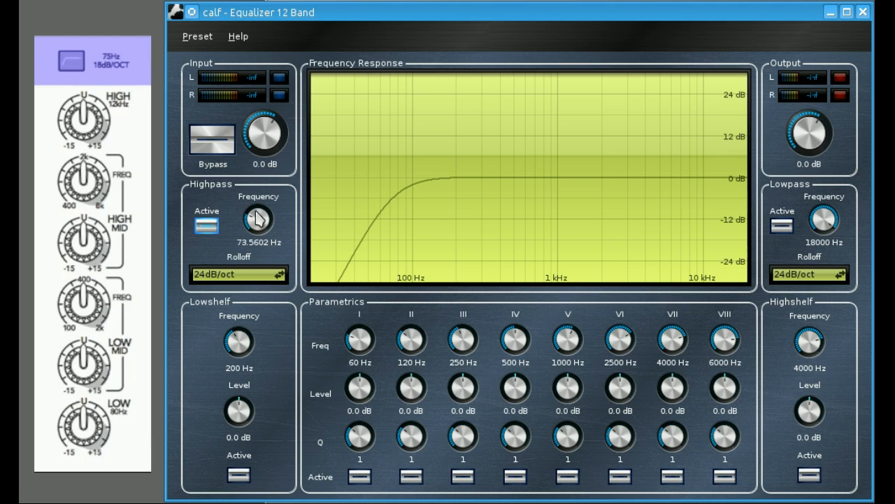
scroll(258, 219, "up", 2)
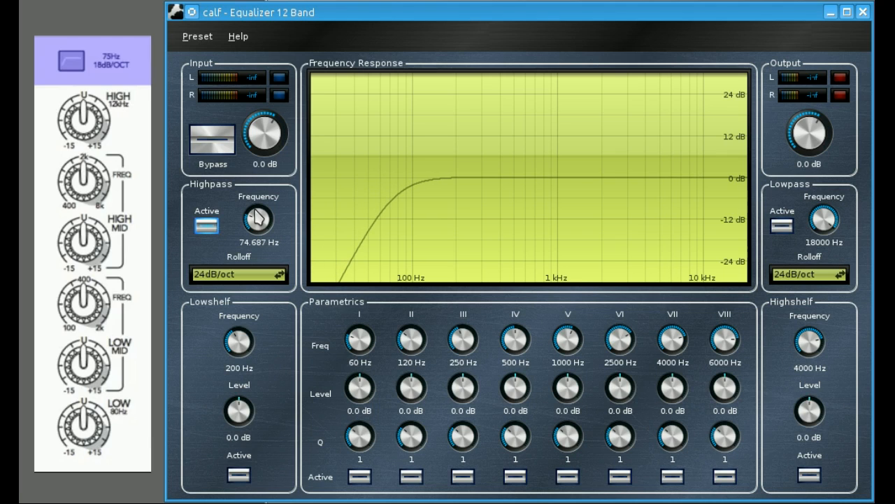
scroll(257, 219, "up", 2)
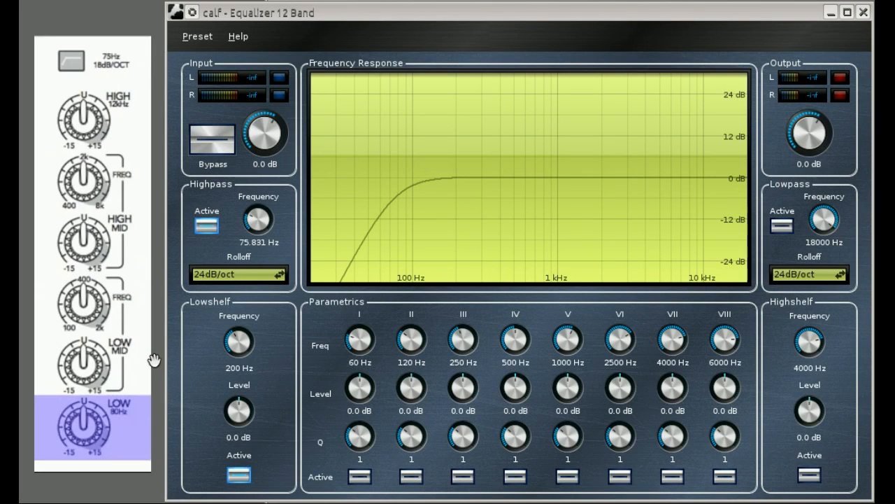
Activate the lowshelf band, set its frequency to about 81 Hz and raise its level to about 20.2 dB.
left_click(238, 475)
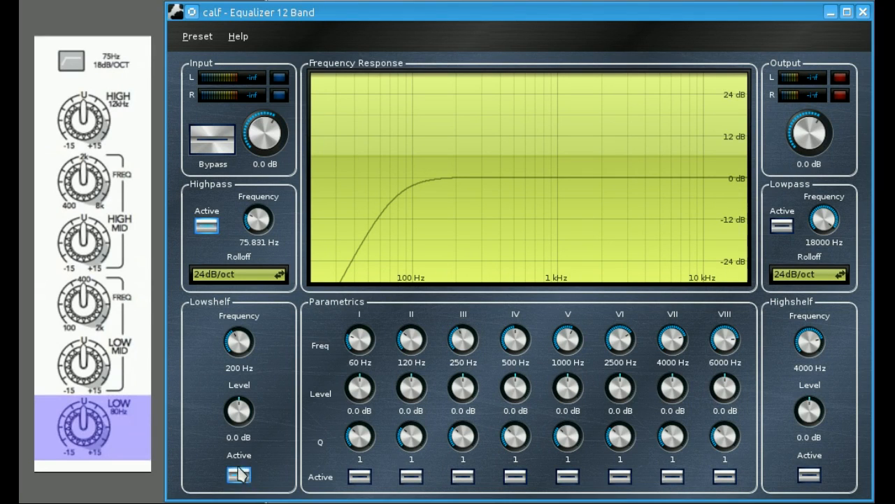
scroll(235, 341, "down", 2)
left_click_drag(236, 340, 227, 324)
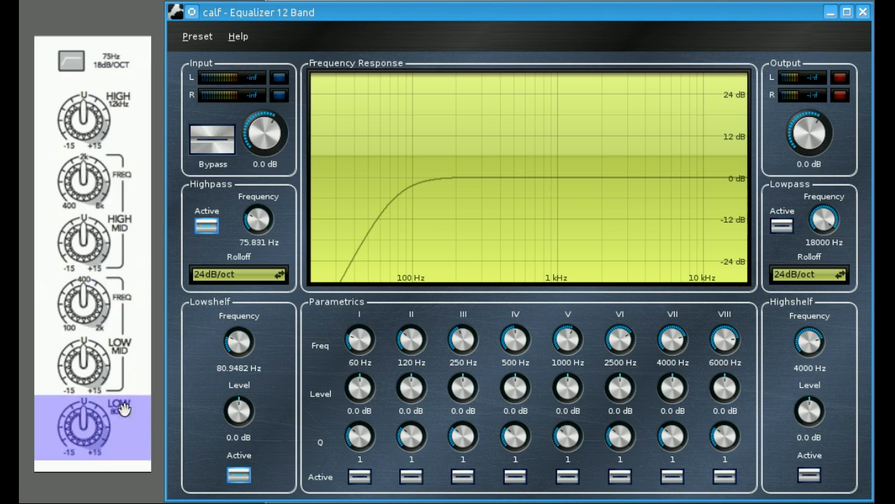
left_click(237, 475)
left_click_drag(239, 410, 222, 368)
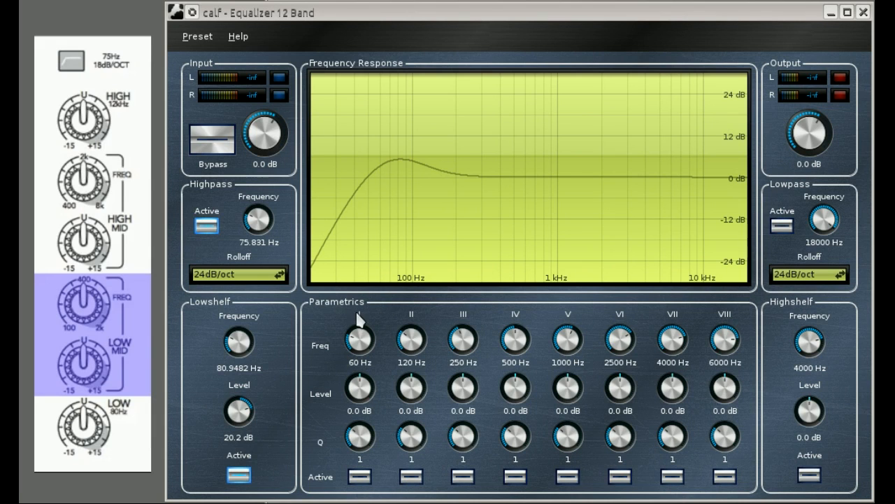
Activate parametric band I and set it to about 270 Hz, with a 13 dB level and a Q of about 4.9.
left_click(359, 477)
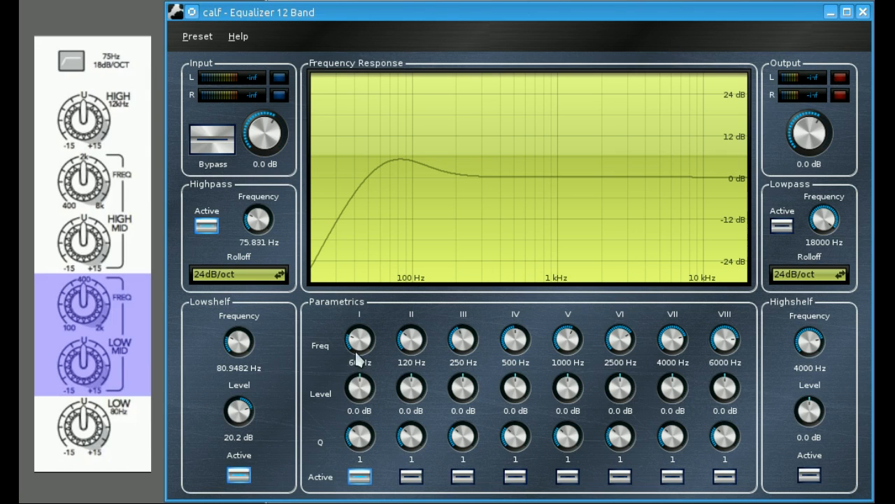
left_click_drag(357, 343, 365, 304)
left_click_drag(357, 393, 359, 361)
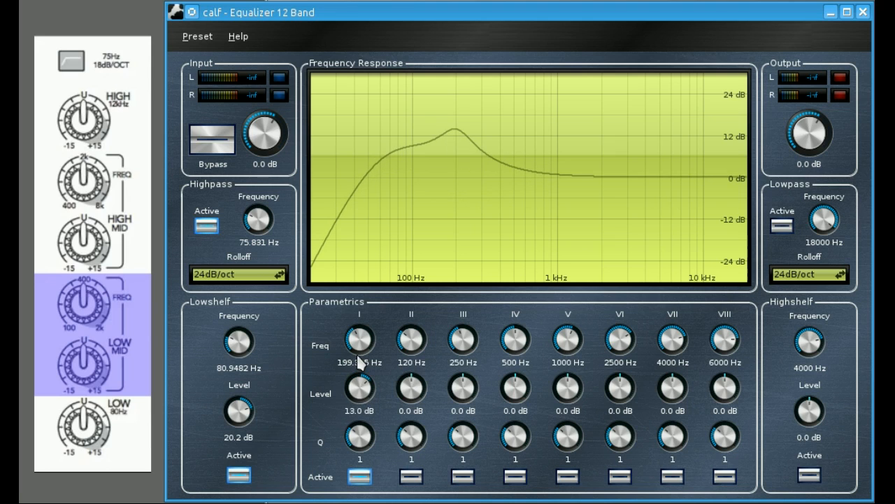
left_click_drag(363, 435, 360, 411)
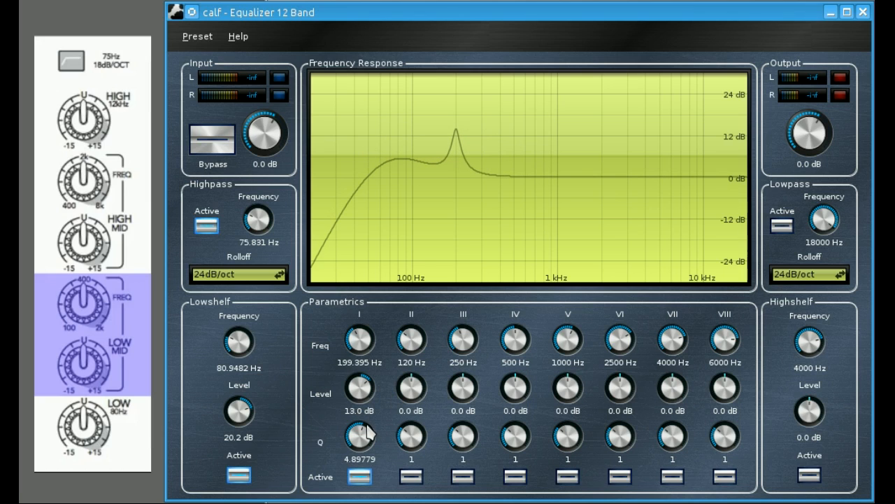
mouse_move(358, 347)
left_mouse_down()
mouse_move(356, 335)
mouse_move(353, 343)
left_mouse_up()
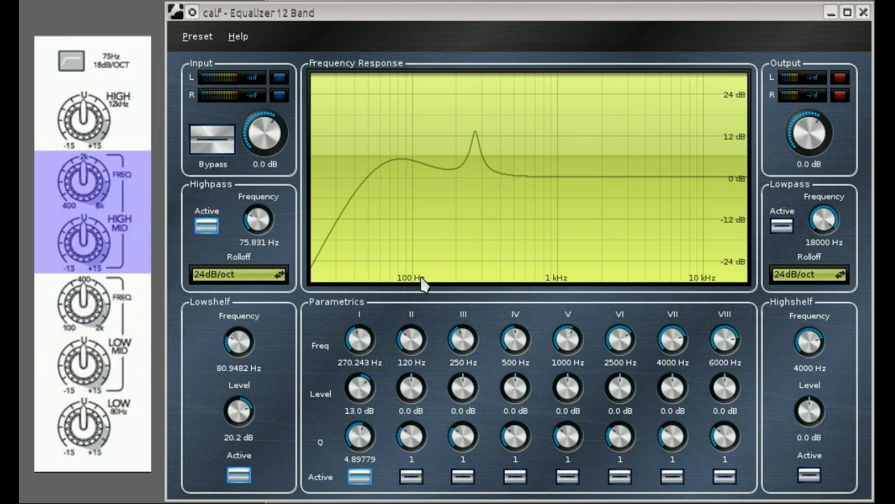
Activate parametric band II and set it to about 1387 Hz, with a -13 dB level and a Q of about 4.57.
left_click(419, 476)
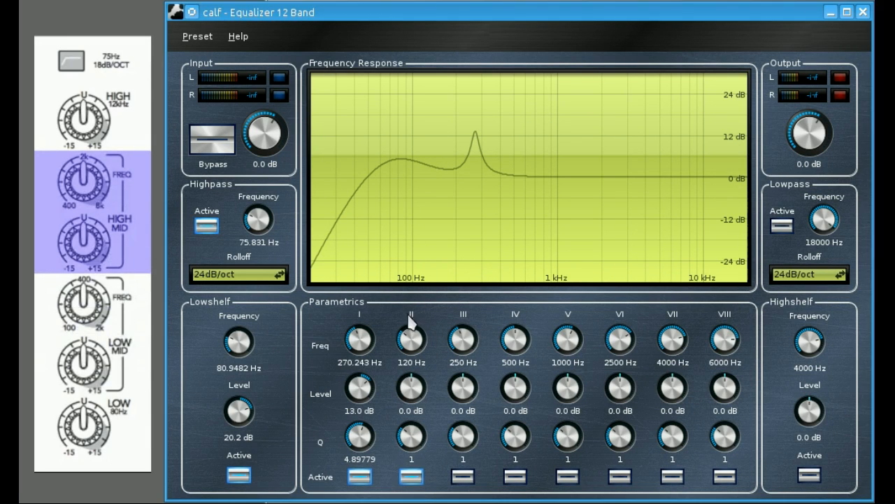
left_click_drag(410, 343, 413, 319)
left_click_drag(410, 387, 407, 419)
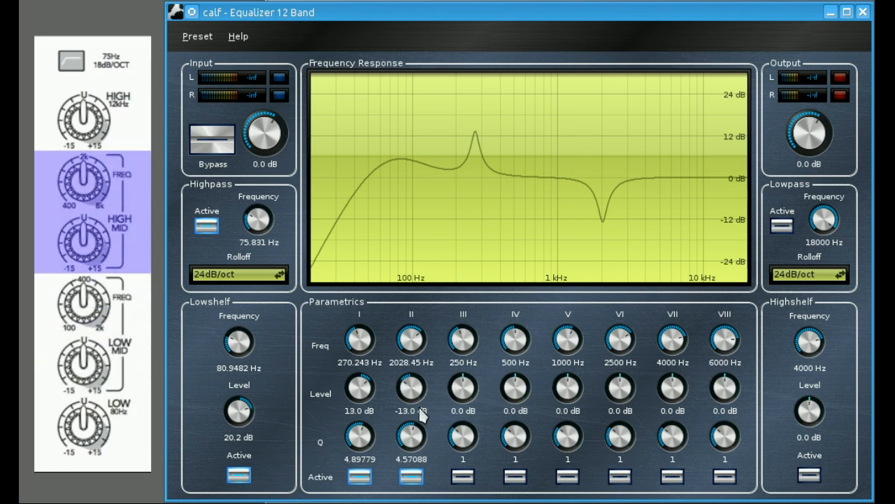
left_click_drag(417, 331, 413, 340)
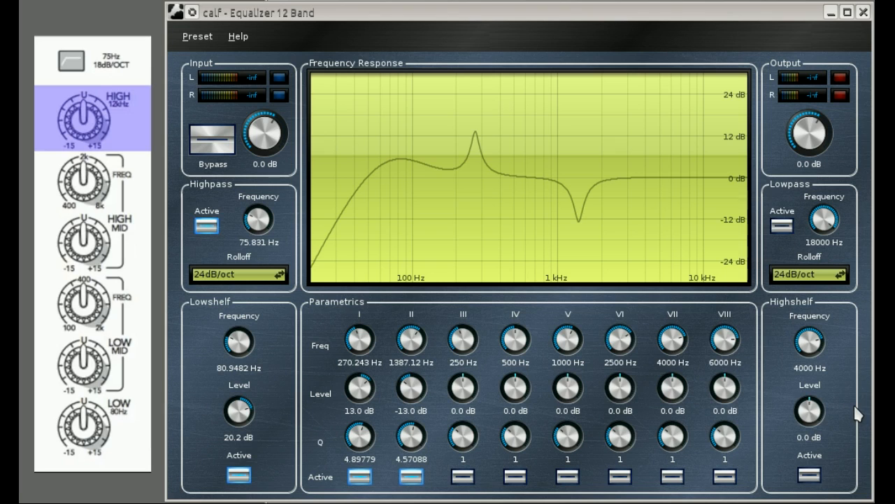
Activate the highshelf band, set its frequency to about 12.2 kHz and raise its level to about 12.2 dB.
left_click(809, 477)
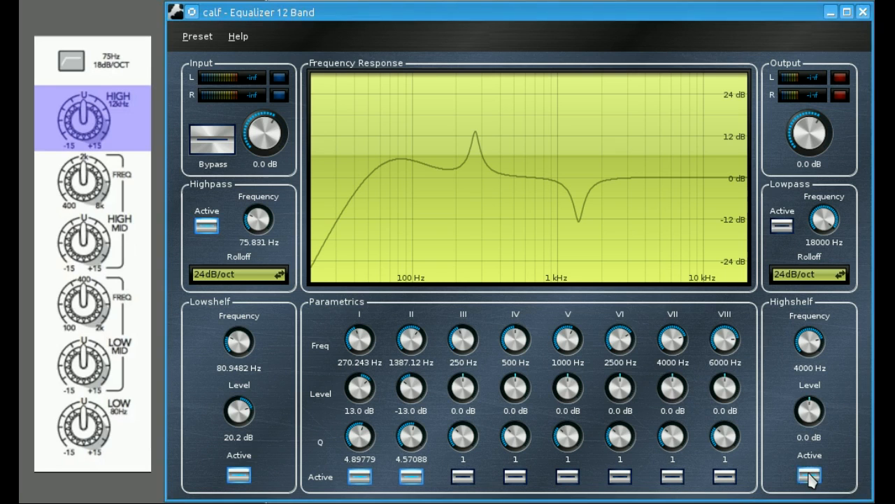
scroll(796, 342, "up", 5)
scroll(798, 342, "up", 5)
scroll(797, 342, "down", 6)
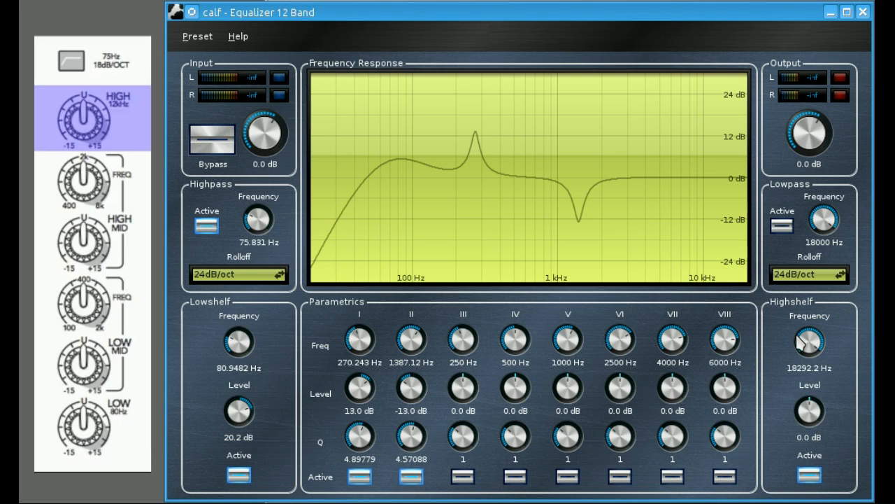
scroll(797, 342, "up", 2)
scroll(802, 340, "up", 1)
left_click_drag(809, 413, 803, 378)
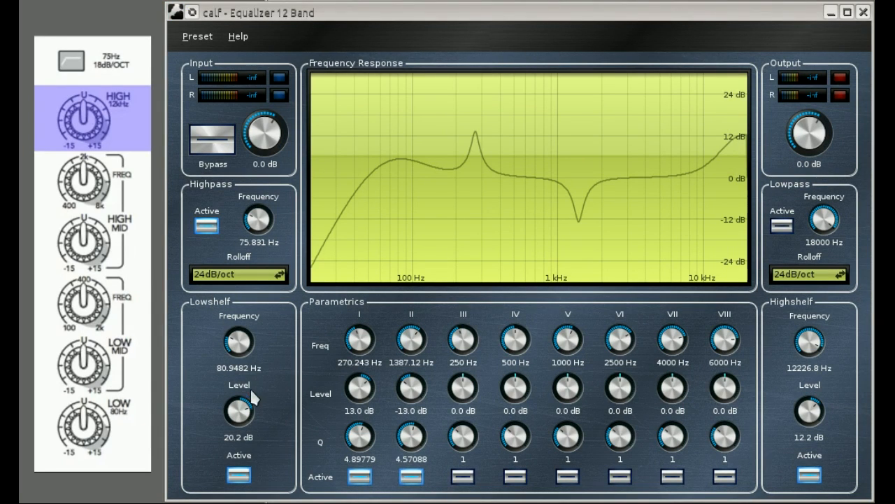
Reset the levels of the lowshelf, parametric I, parametric II and highshelf bands to 0 dB.
double_click(242, 412)
double_click(362, 385)
double_click(399, 385)
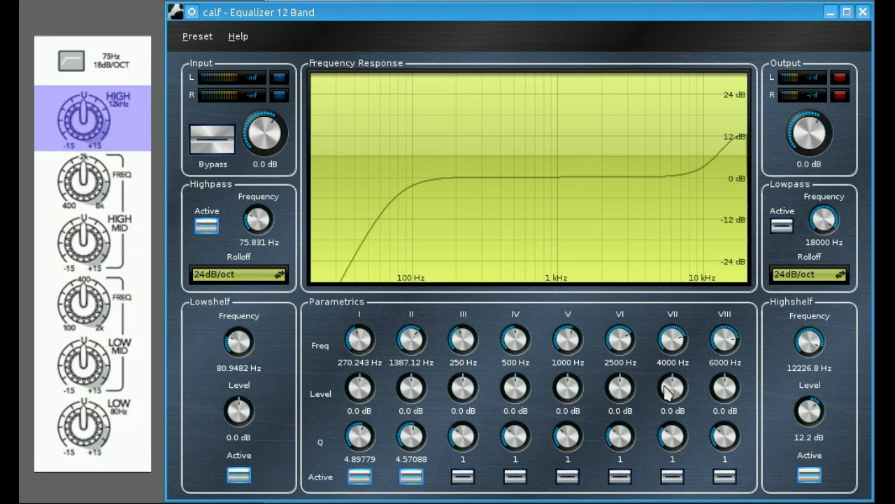
double_click(811, 409)
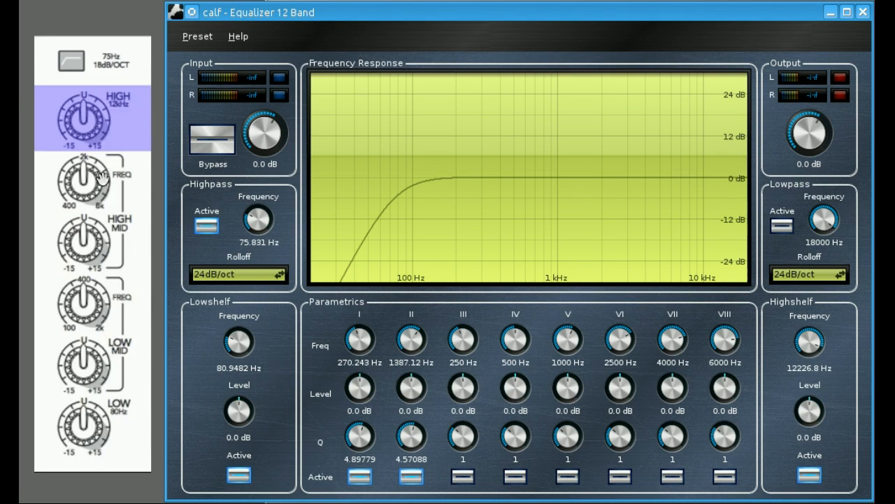
Store the equalizer settings as a preset, overwriting the existing LargeFormatMixer preset.
left_click(201, 37)
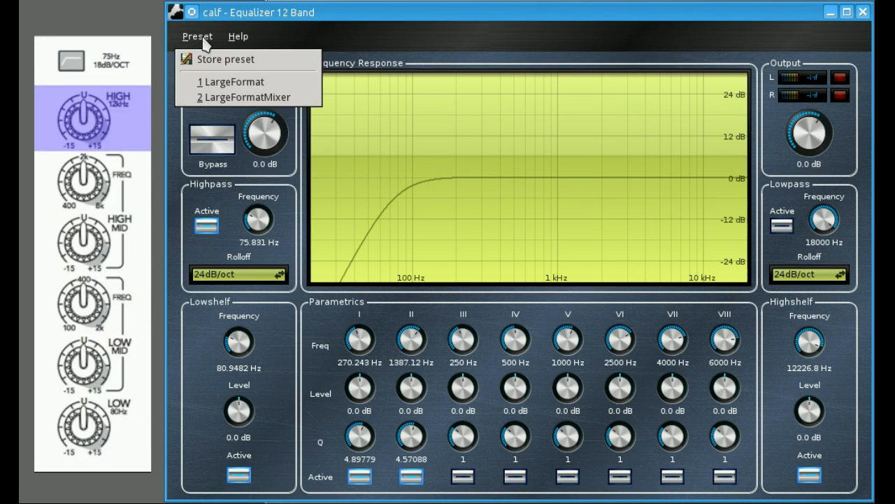
left_click(236, 65)
left_click(696, 238)
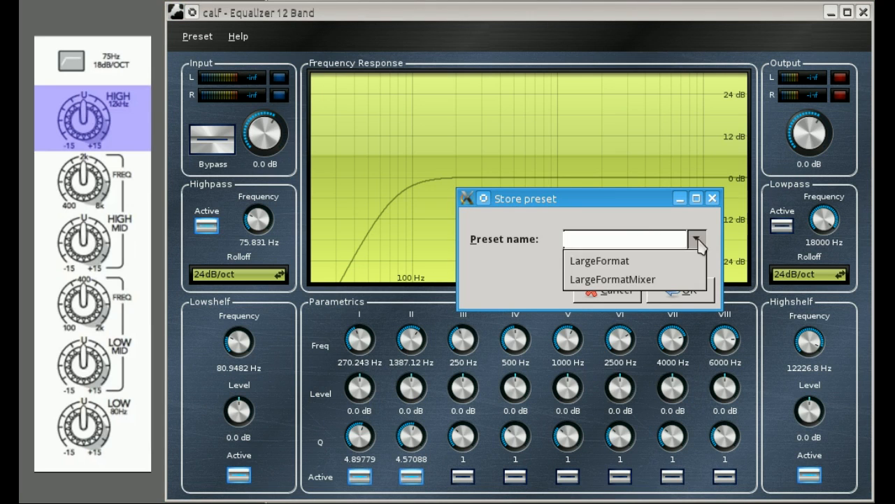
left_click(658, 281)
left_click(676, 291)
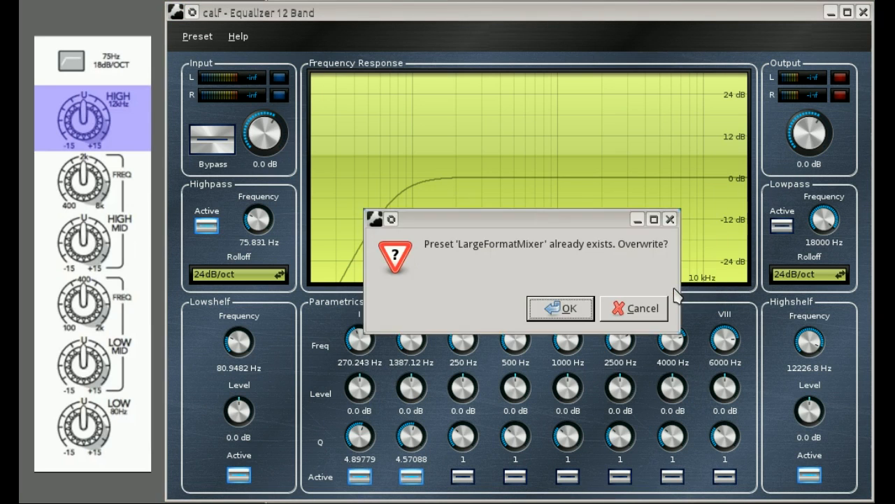
left_click(566, 311)
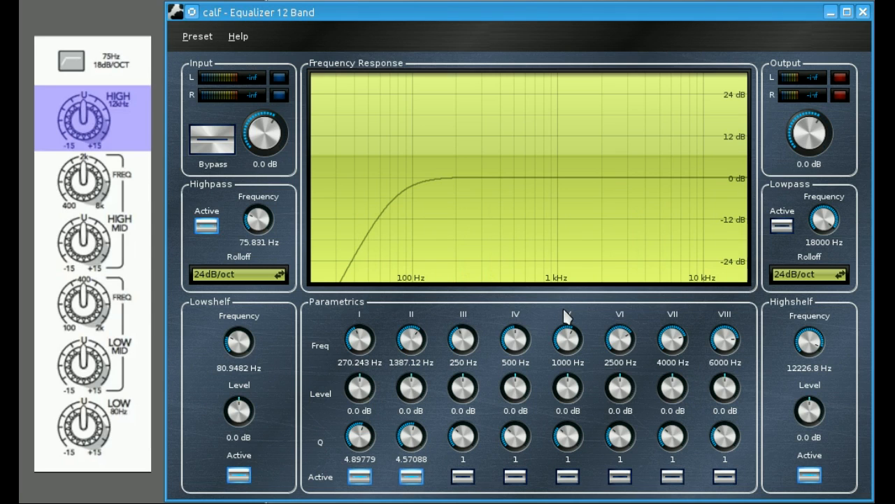